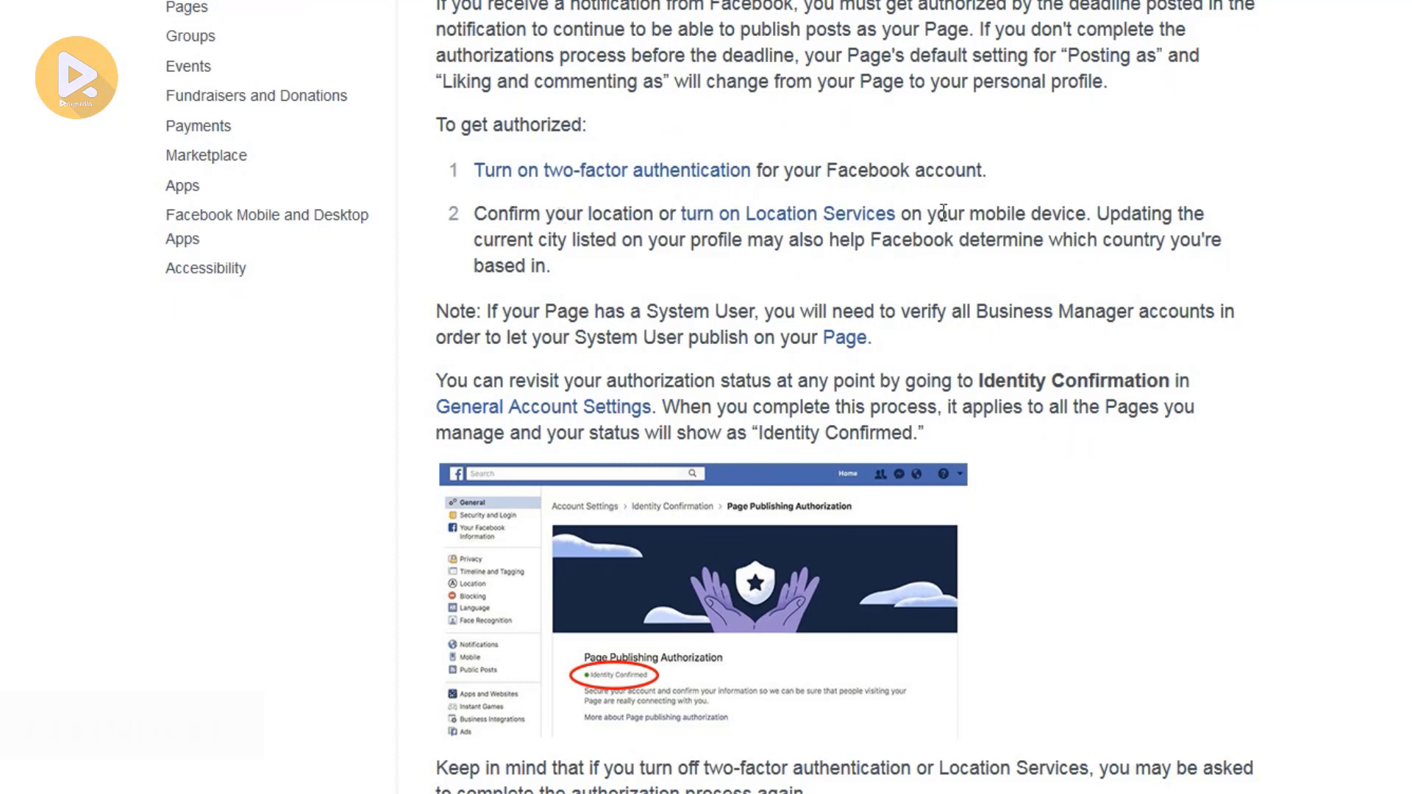
Scroll through the help article, then return to the Raqmedia Page's Complete Page Publishing Authorization notice
drag(1091, 215, 969, 215)
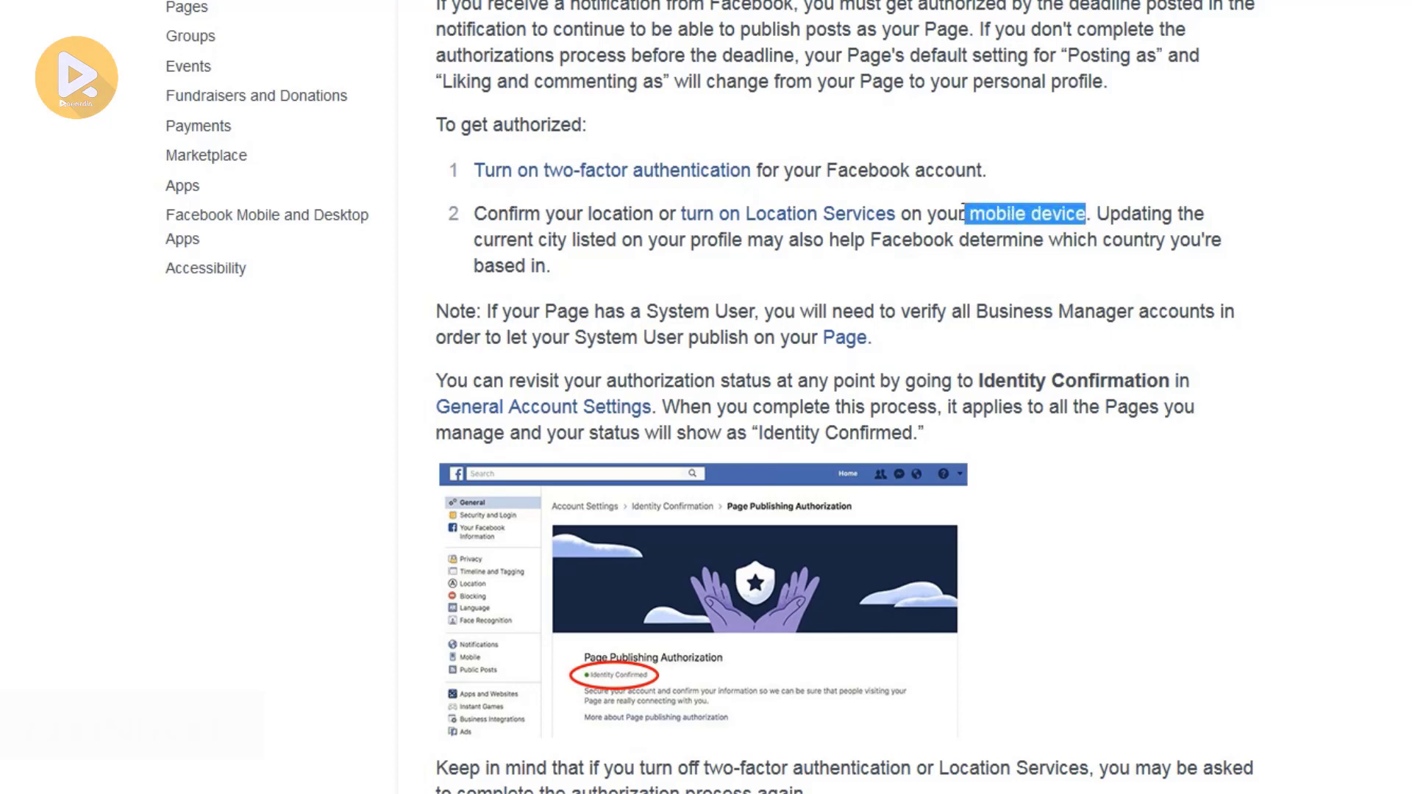
click(1198, 466)
scroll(1198, 466, down, 3)
scroll(1258, 439, up, 1)
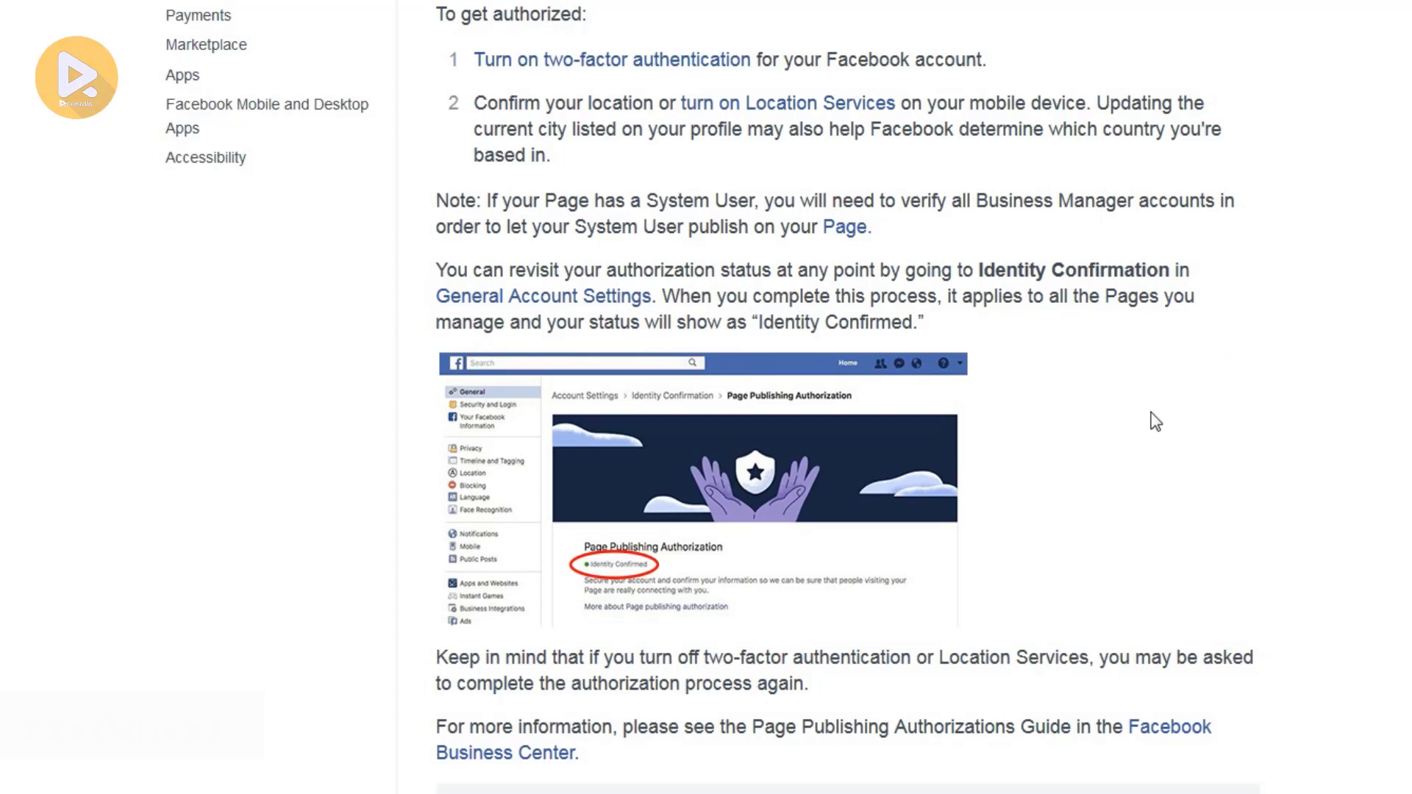
scroll(1306, 474, down, 3)
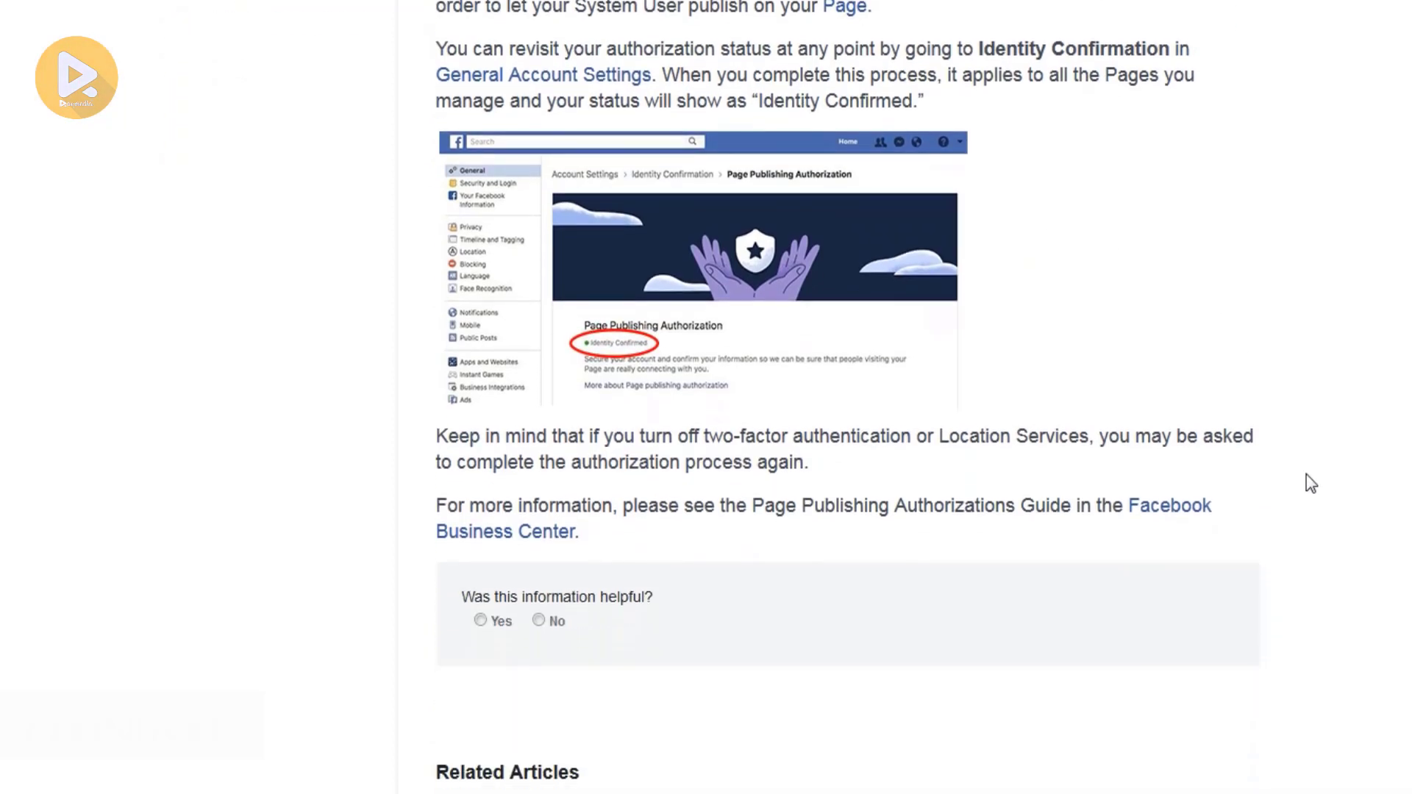
scroll(837, 403, down, 1)
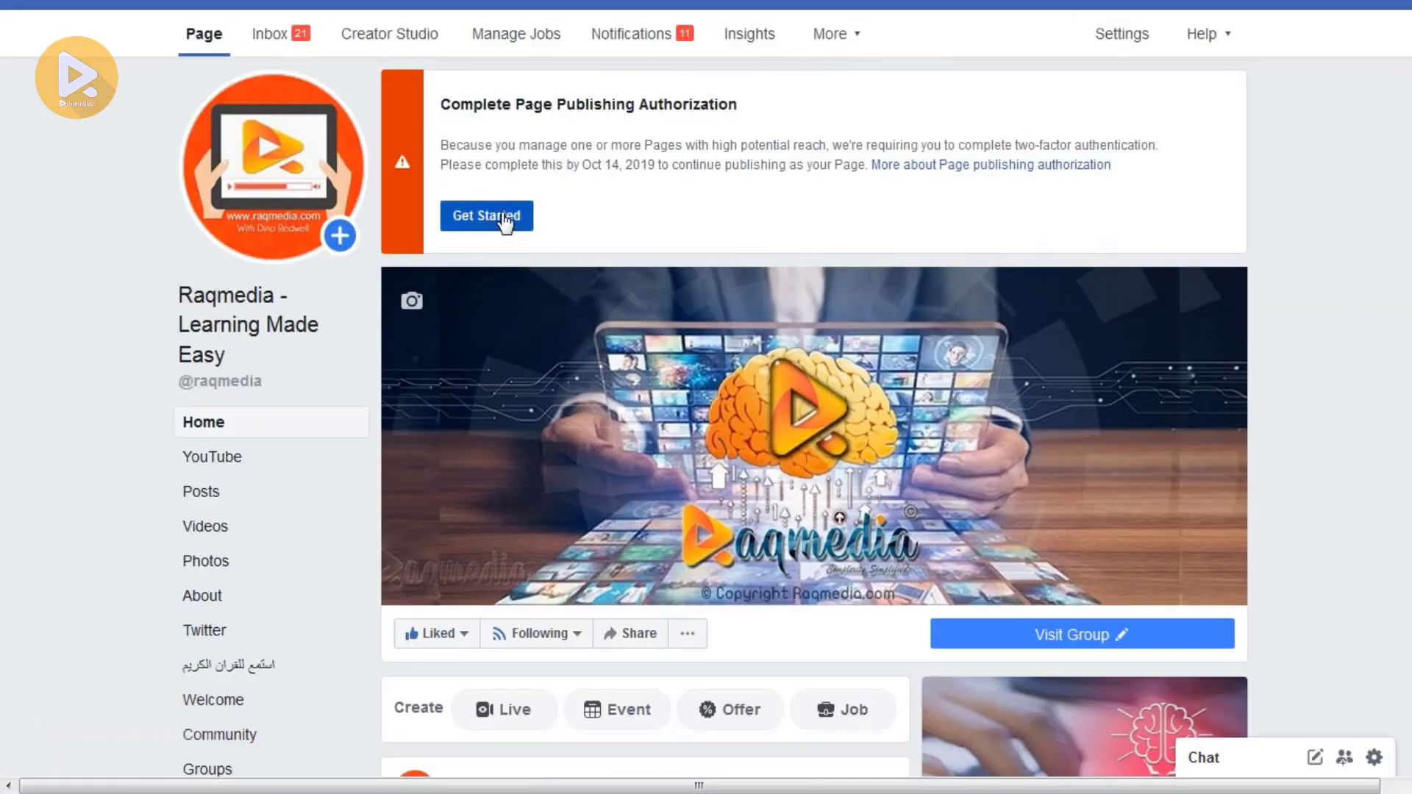
Start the authorization with Get Started, then paste and submit the account password
click(500, 221)
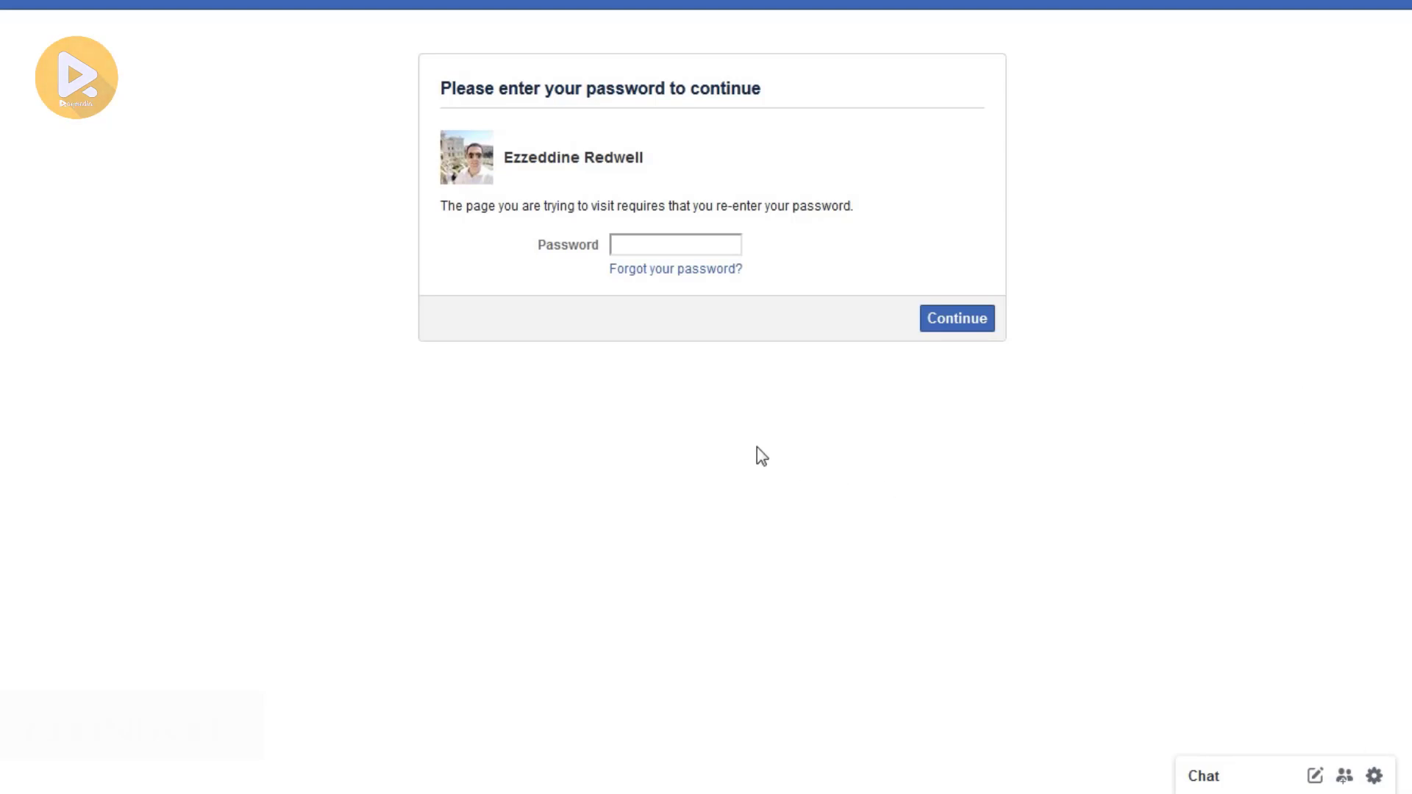
right_click(721, 250)
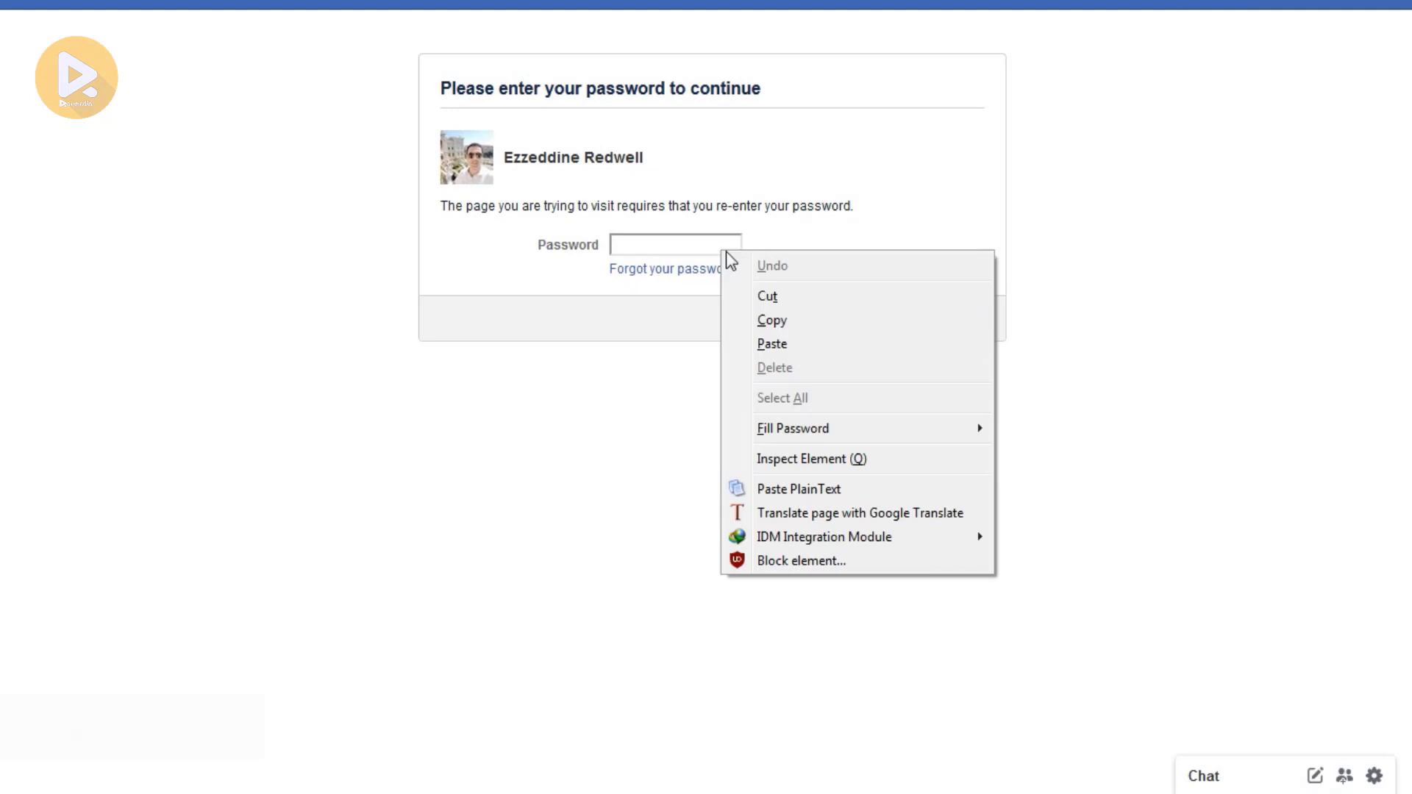
click(820, 343)
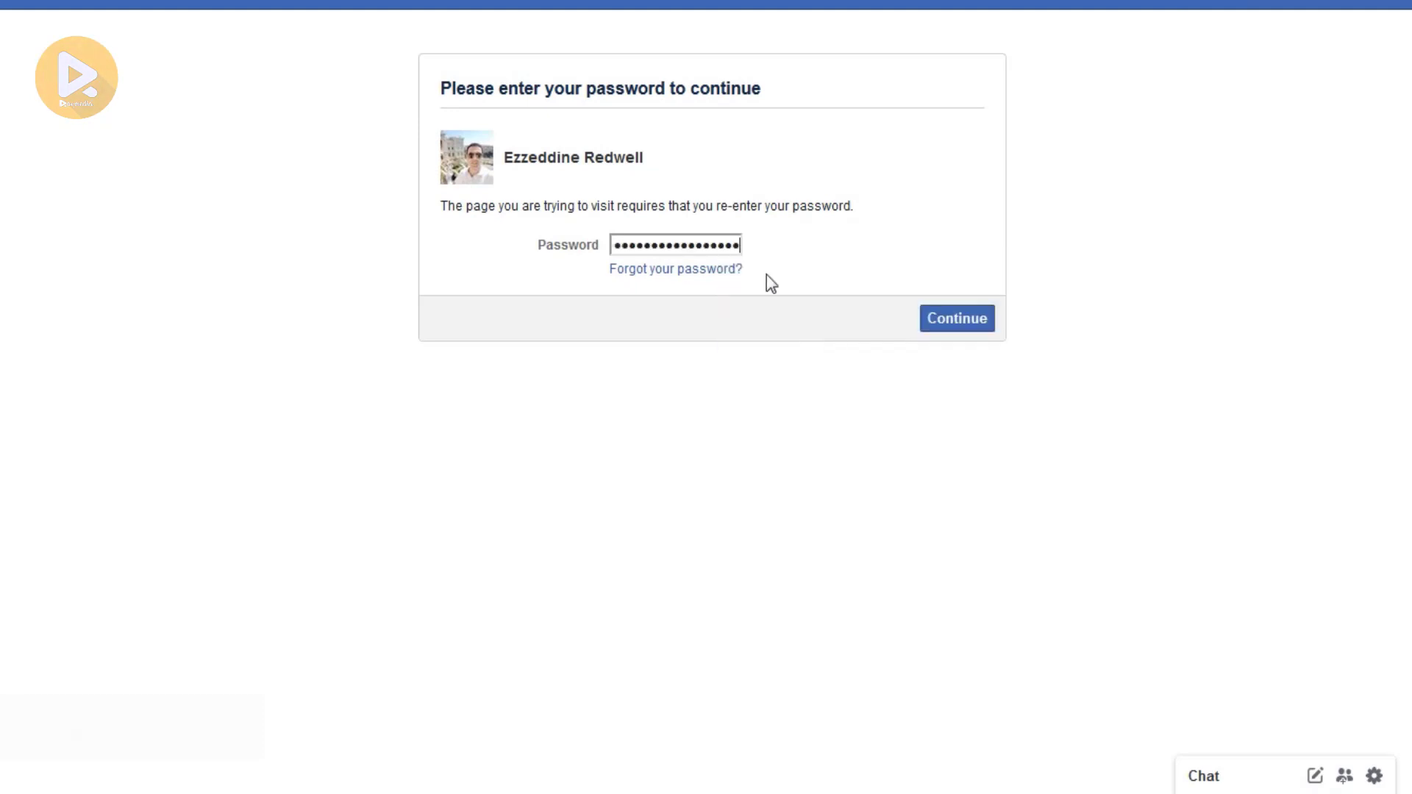
click(978, 327)
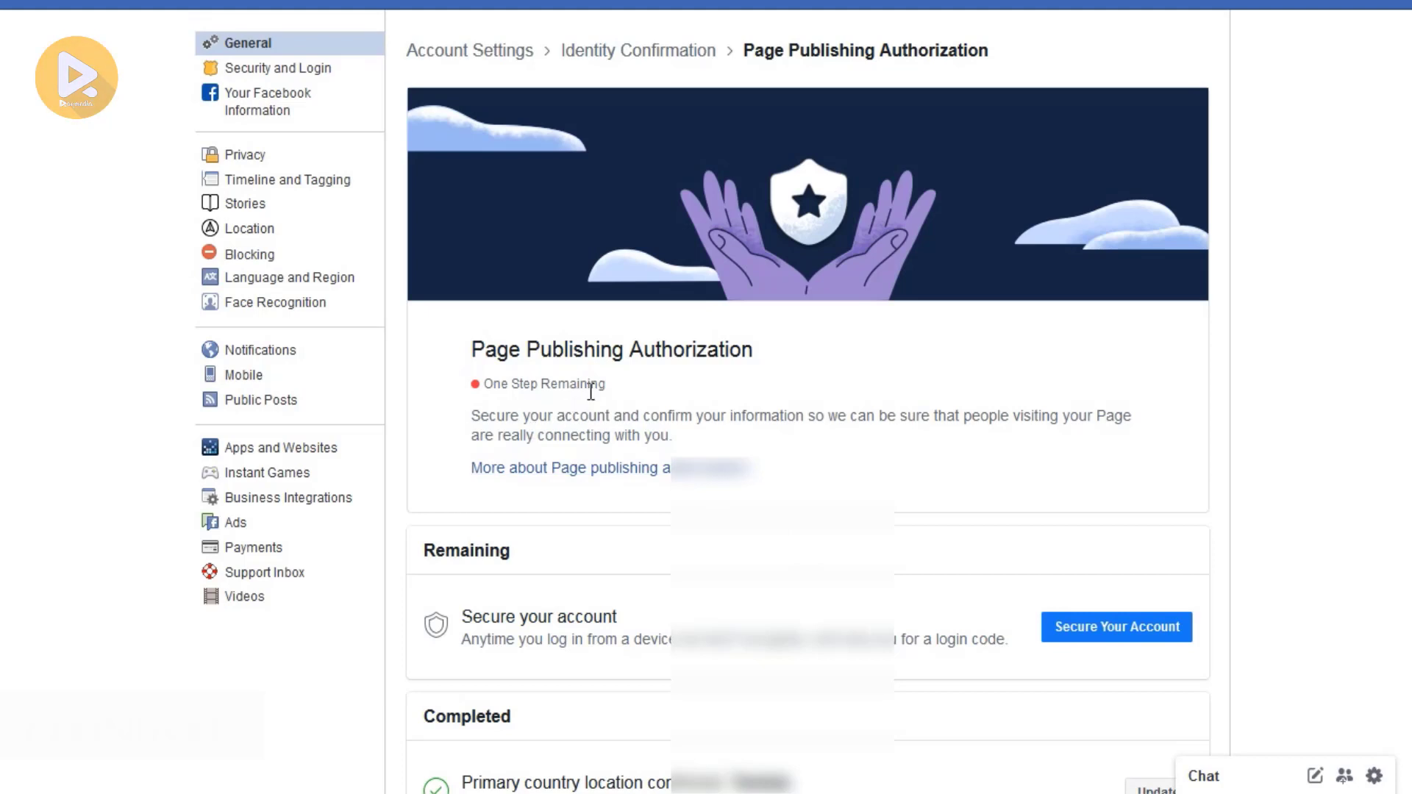
Begin securing the account with two-factor authentication and continue to the security method choice
scroll(454, 475, down, 4)
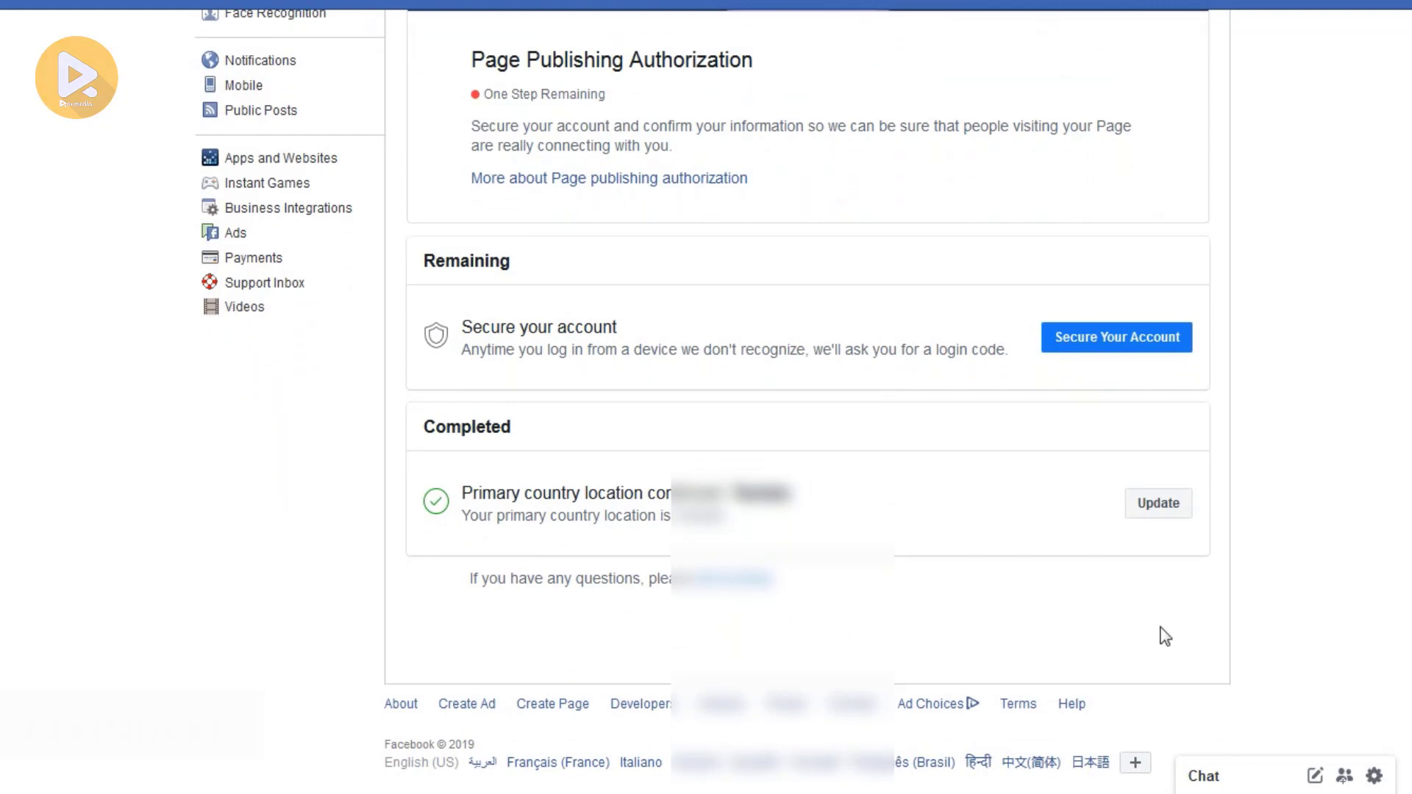
click(1115, 340)
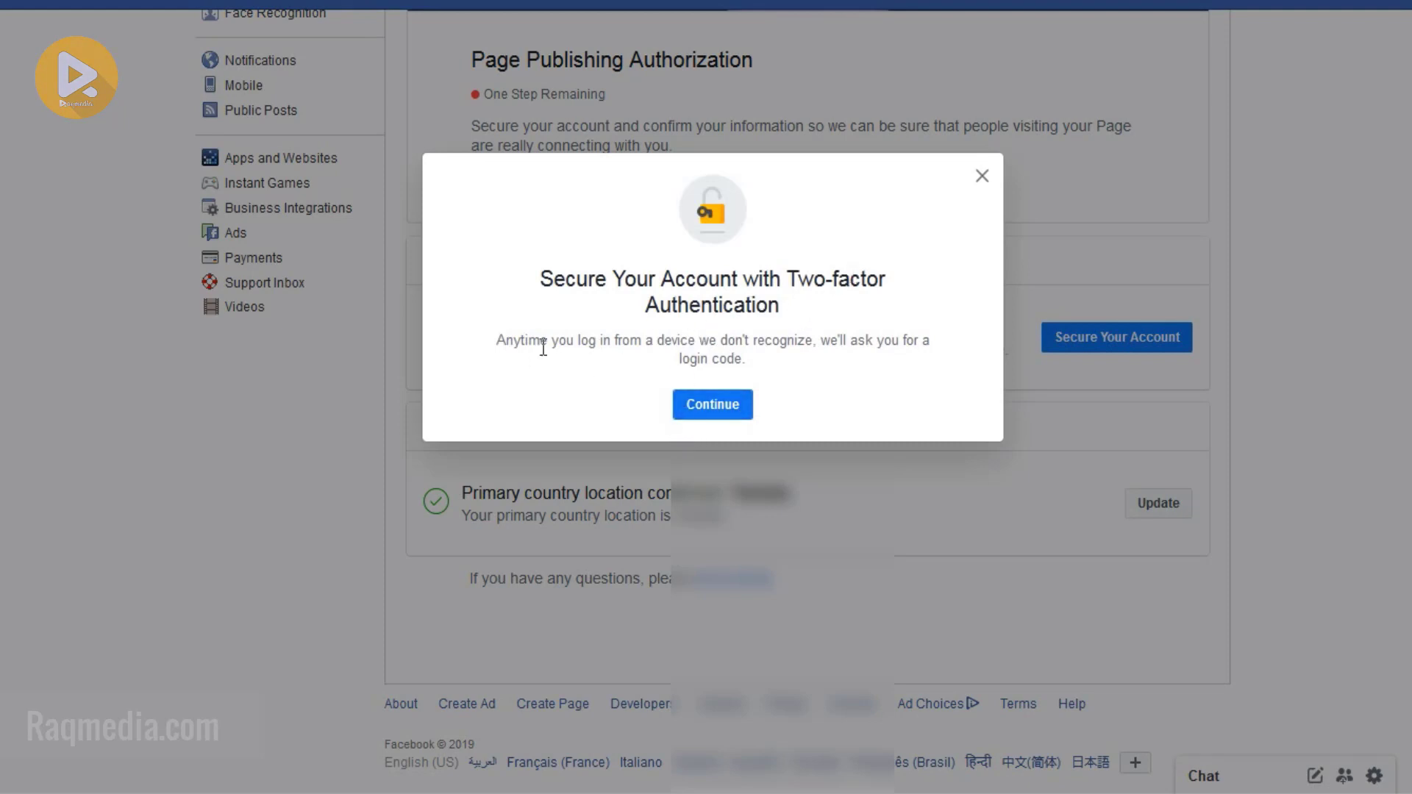
click(732, 410)
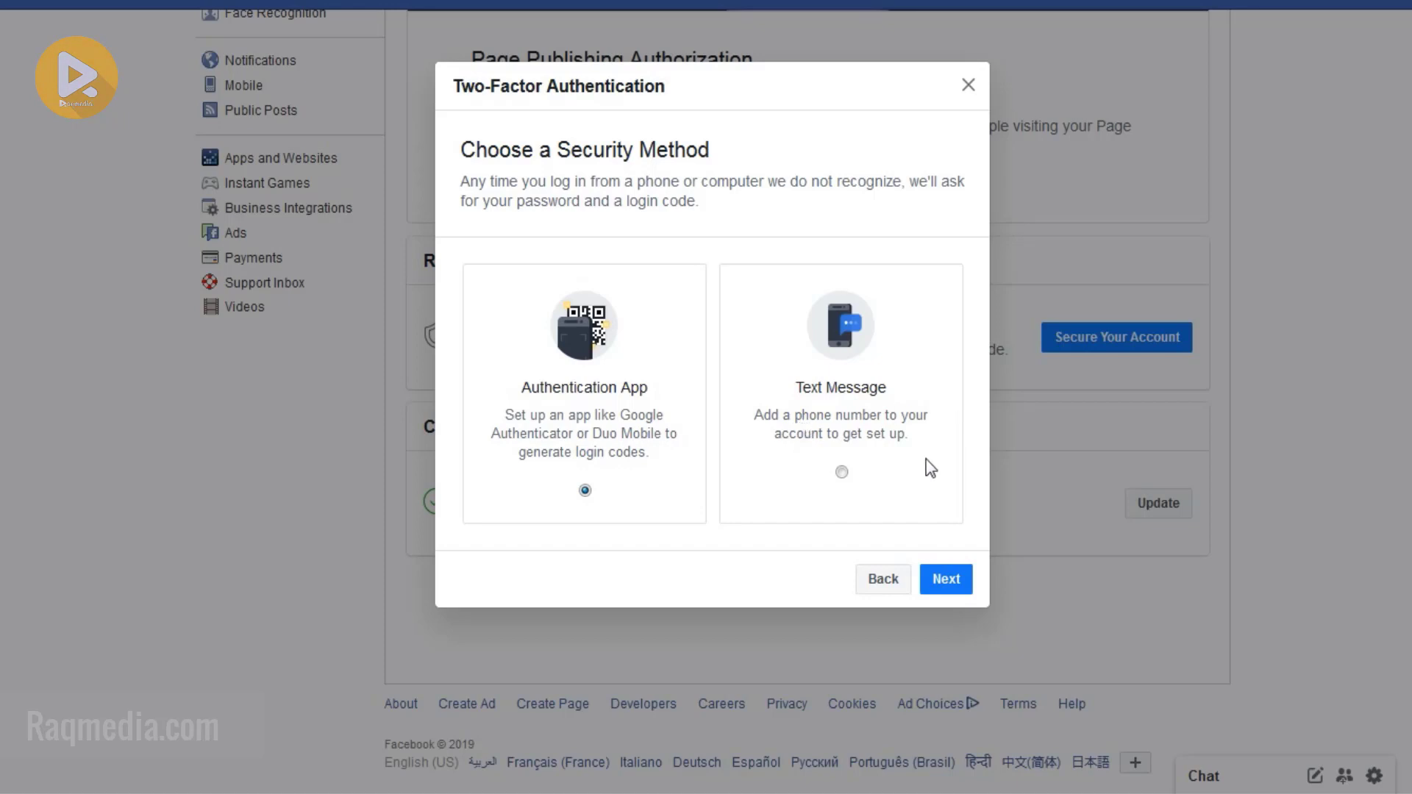
Try Text Message, then proceed with the Authentication App method and select its setup code
click(842, 471)
click(945, 583)
click(586, 491)
click(946, 580)
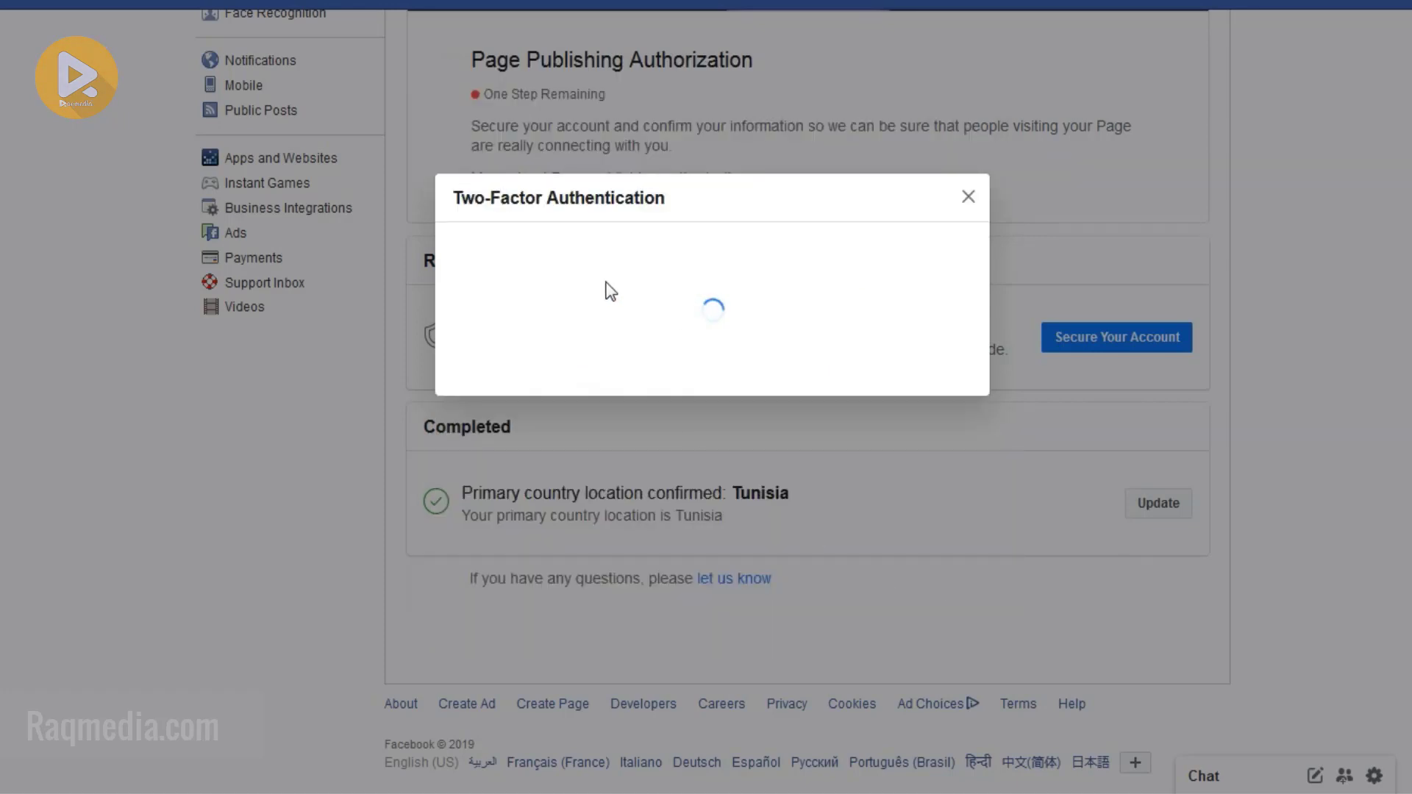
triple_click(750, 360)
Look through the Duo Mobile listing and its screenshots in Google Play
click(798, 358)
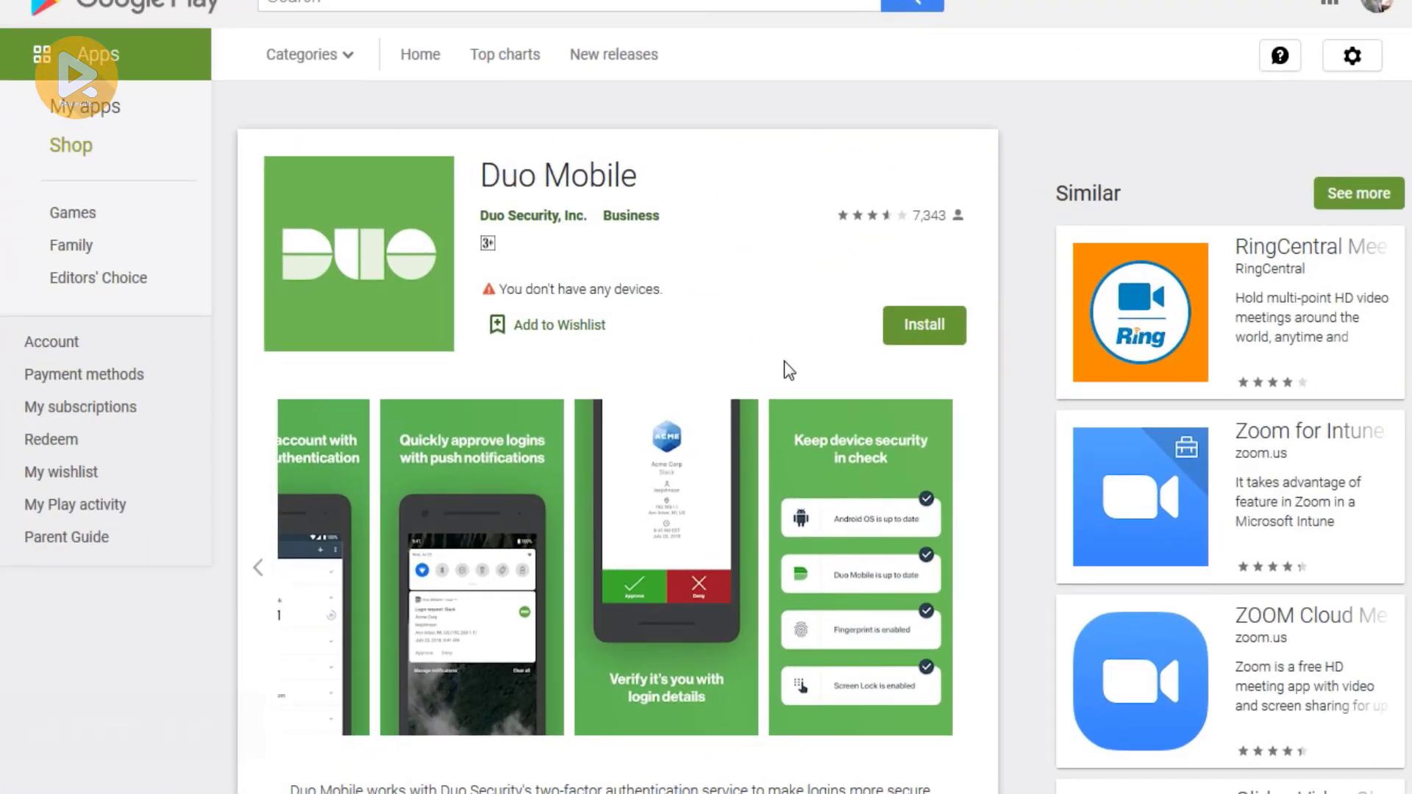
scroll(919, 478, down, 2)
scroll(1085, 570, up, 2)
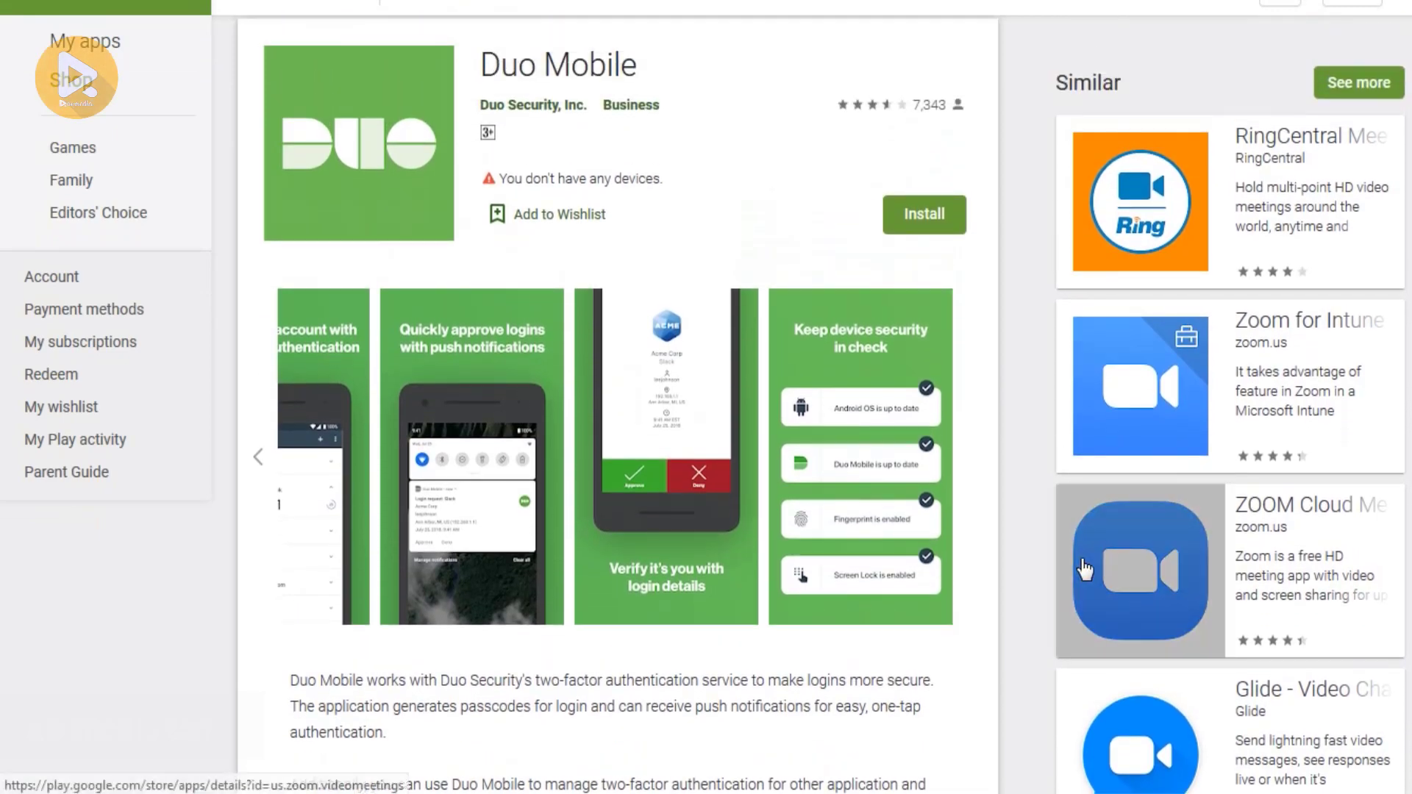
scroll(1044, 559, up, 1)
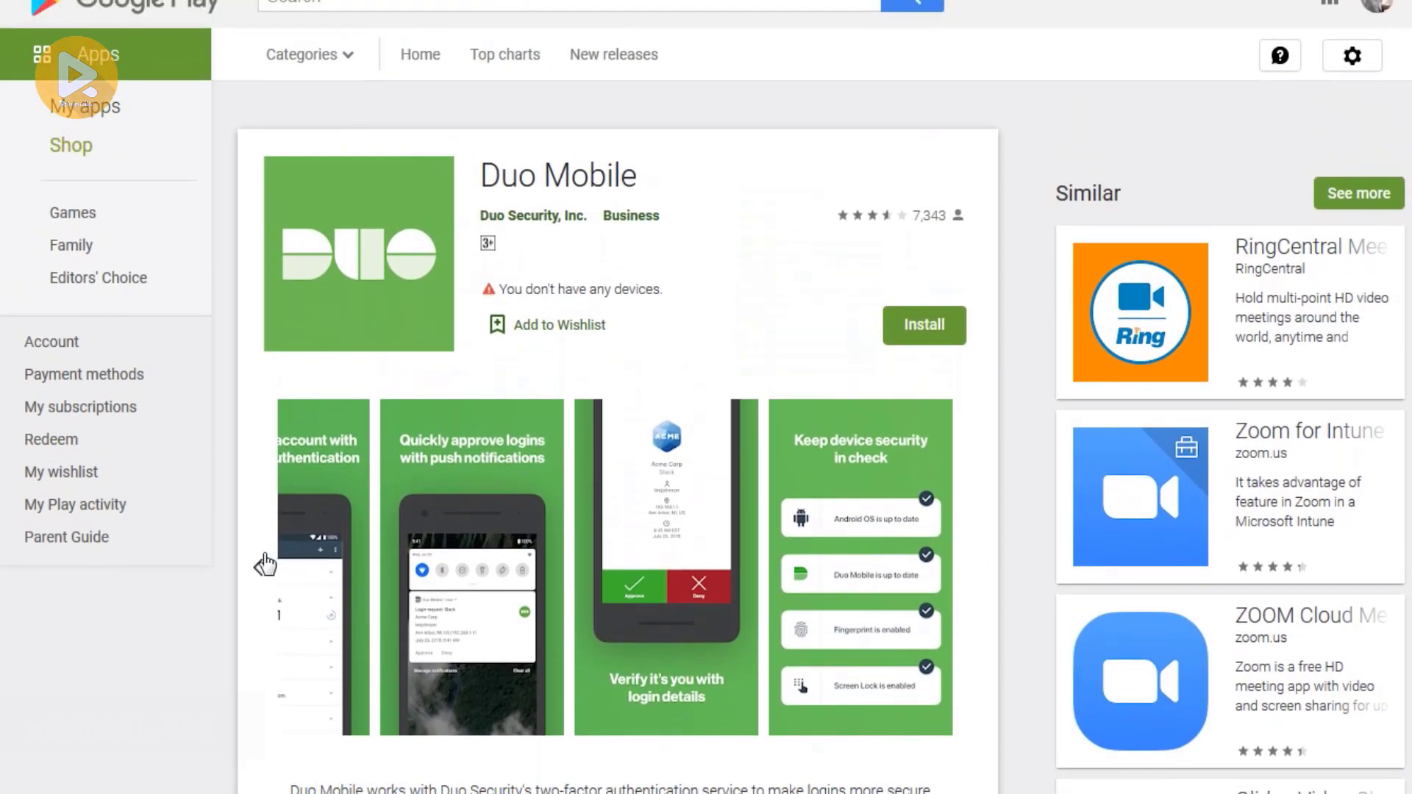
click(264, 565)
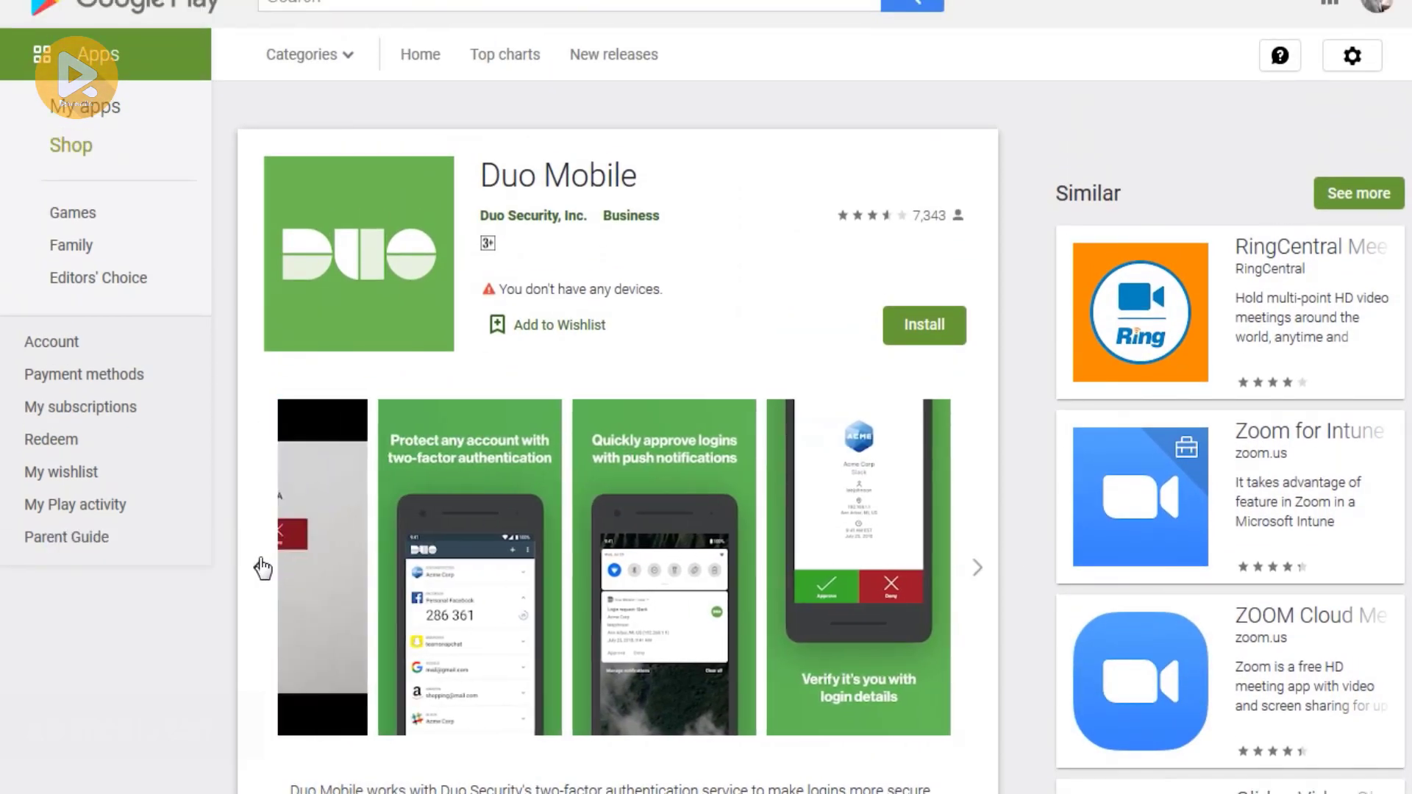
click(261, 567)
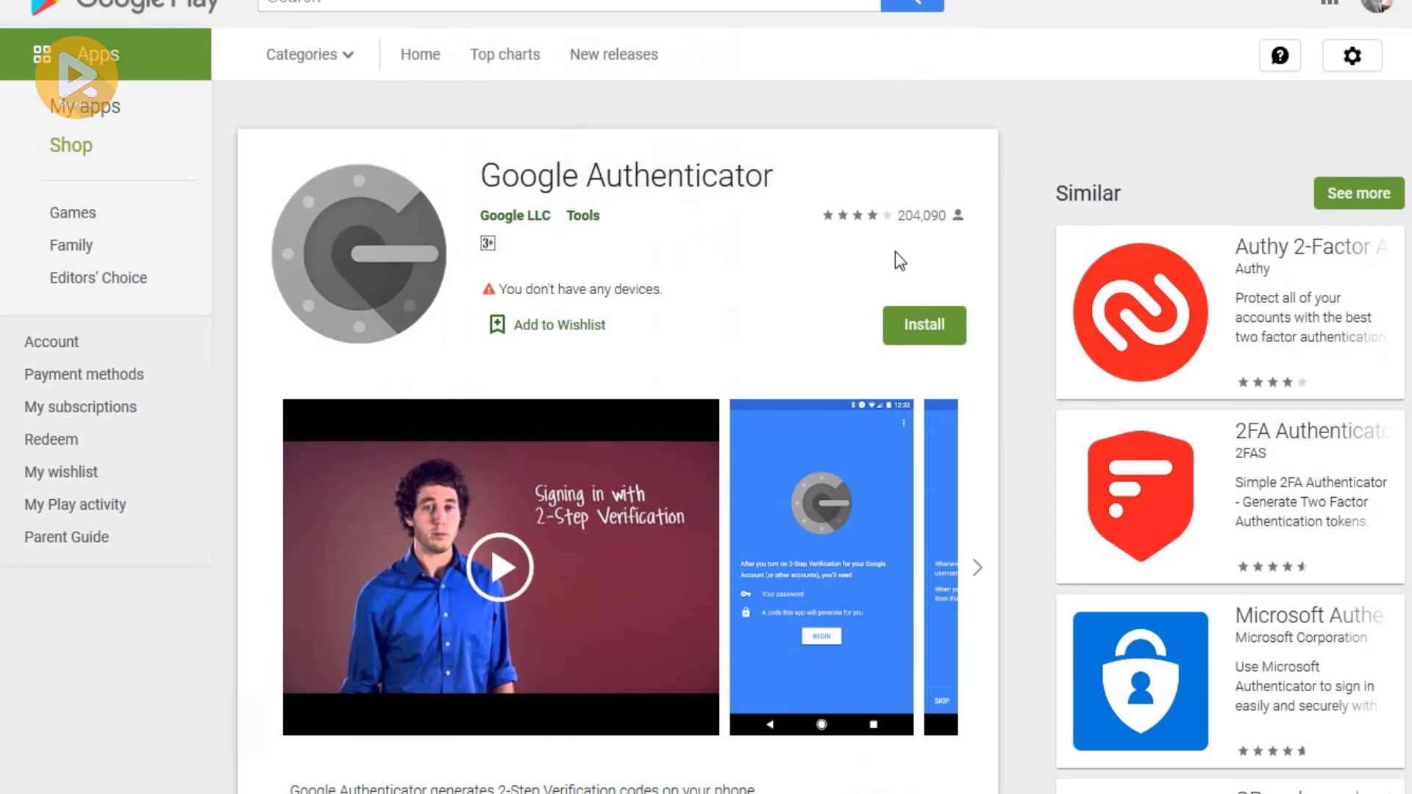
Flip through the Google Authenticator screenshots and description in Google Play
scroll(987, 483, down, 3)
click(983, 361)
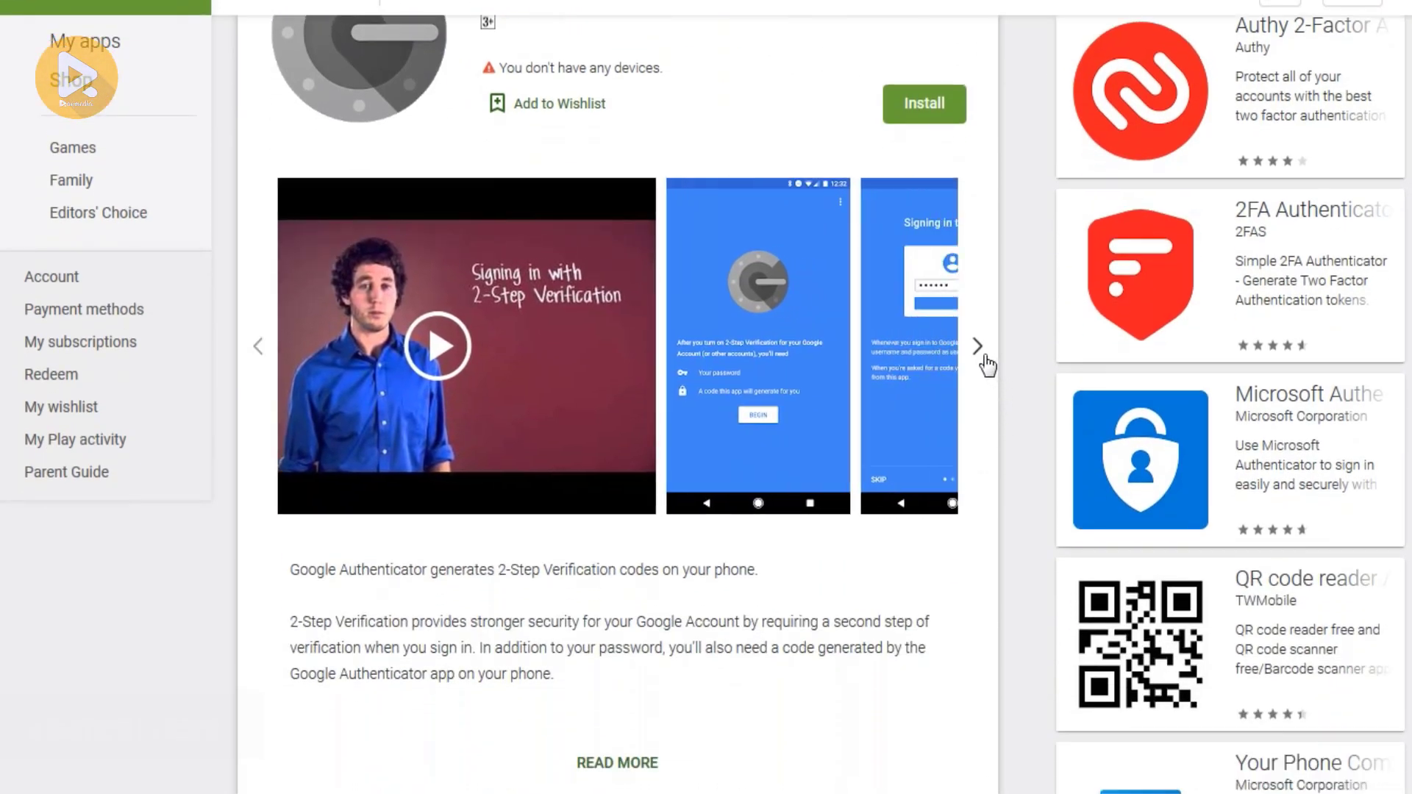
click(983, 363)
double_click(984, 362)
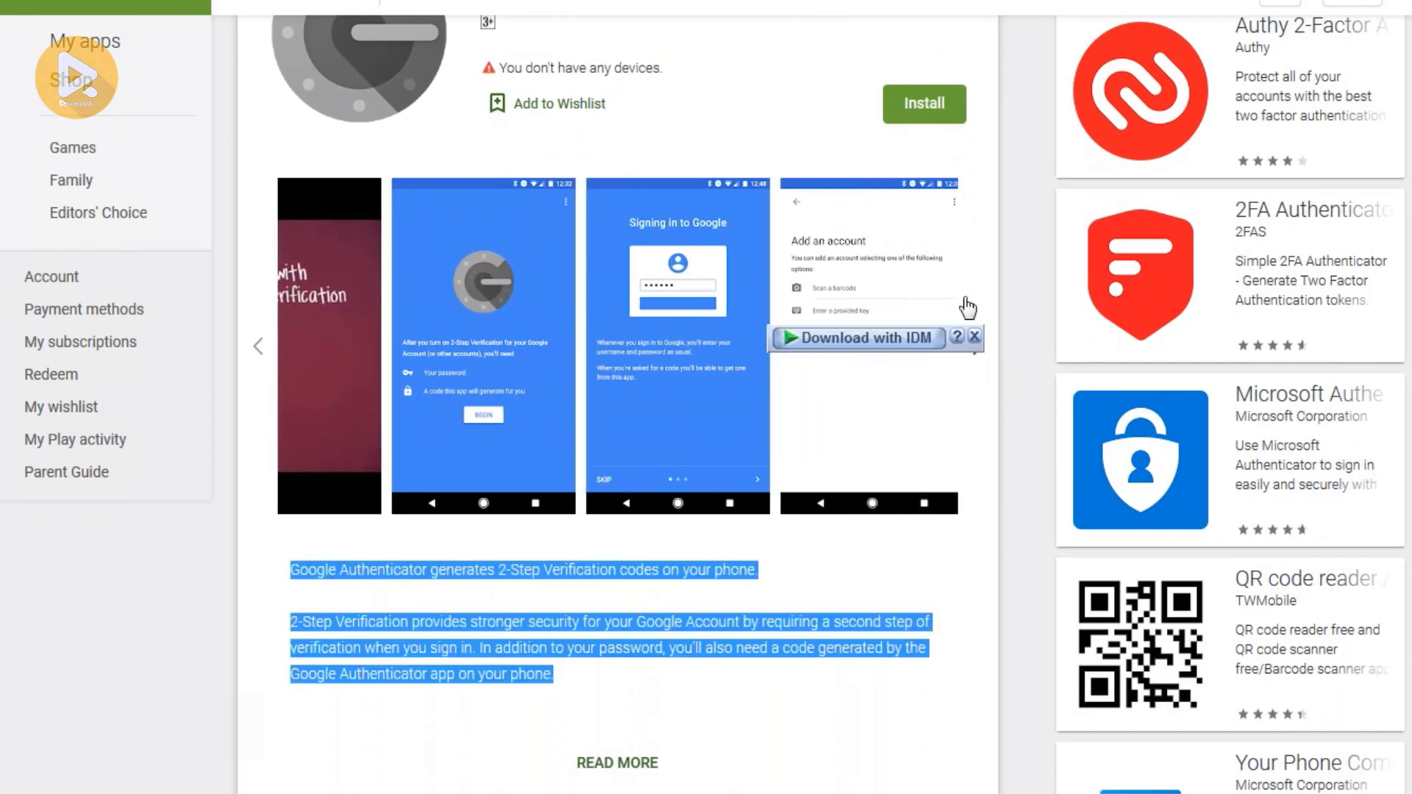
click(972, 307)
double_click(971, 320)
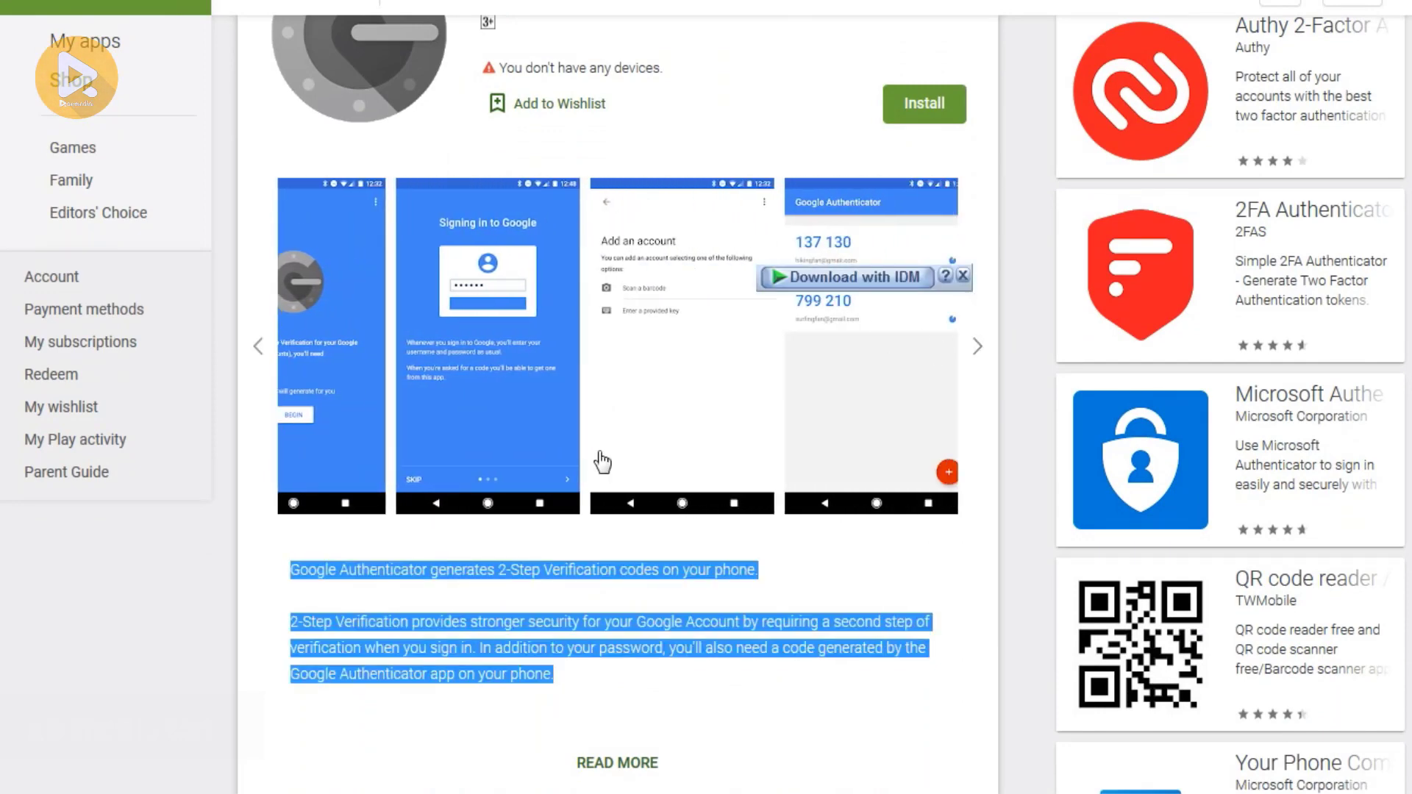
scroll(902, 353, down, 3)
scroll(997, 385, up, 5)
click(1014, 320)
scroll(809, 411, up, 2)
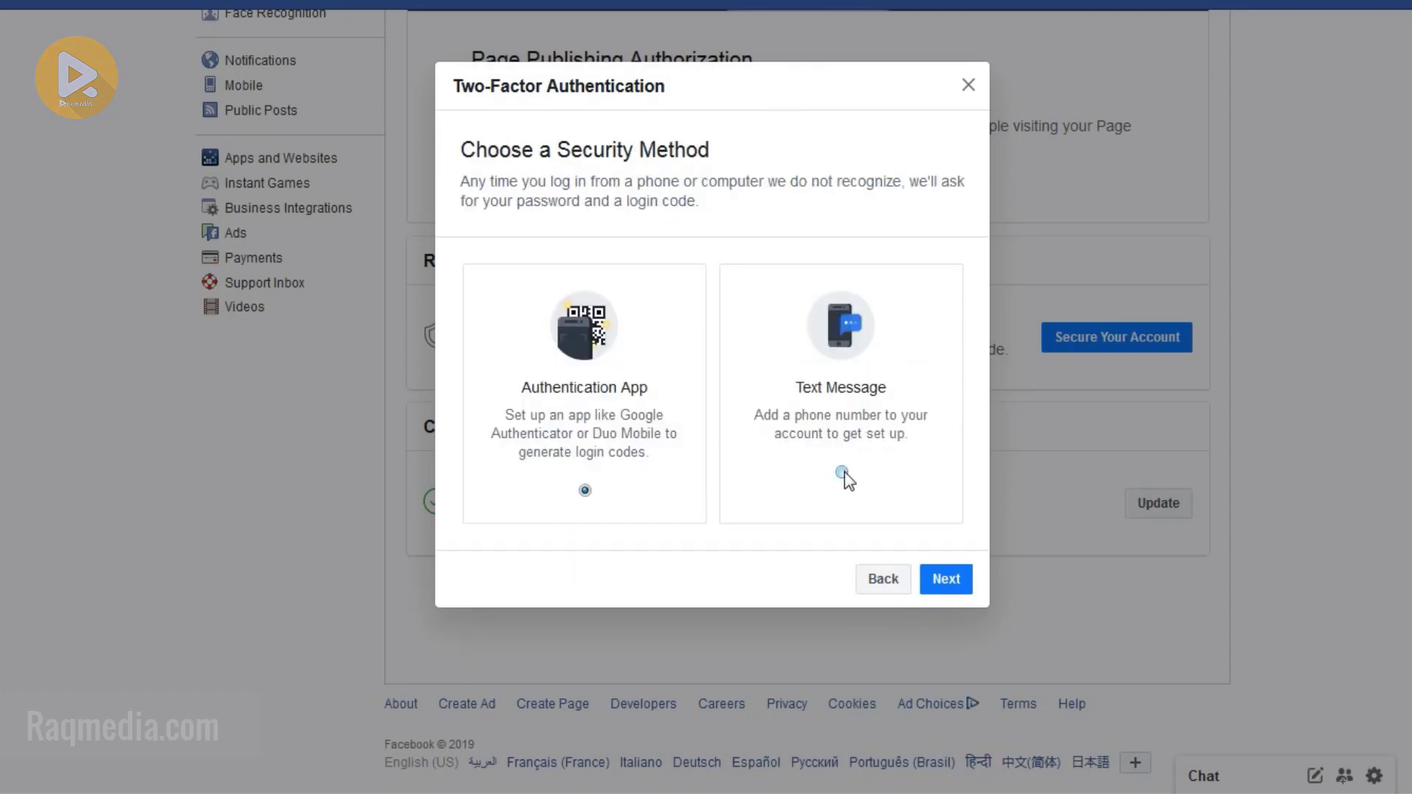
Choose Text Message, keep the current country code, and start entering the phone number
click(842, 473)
click(952, 580)
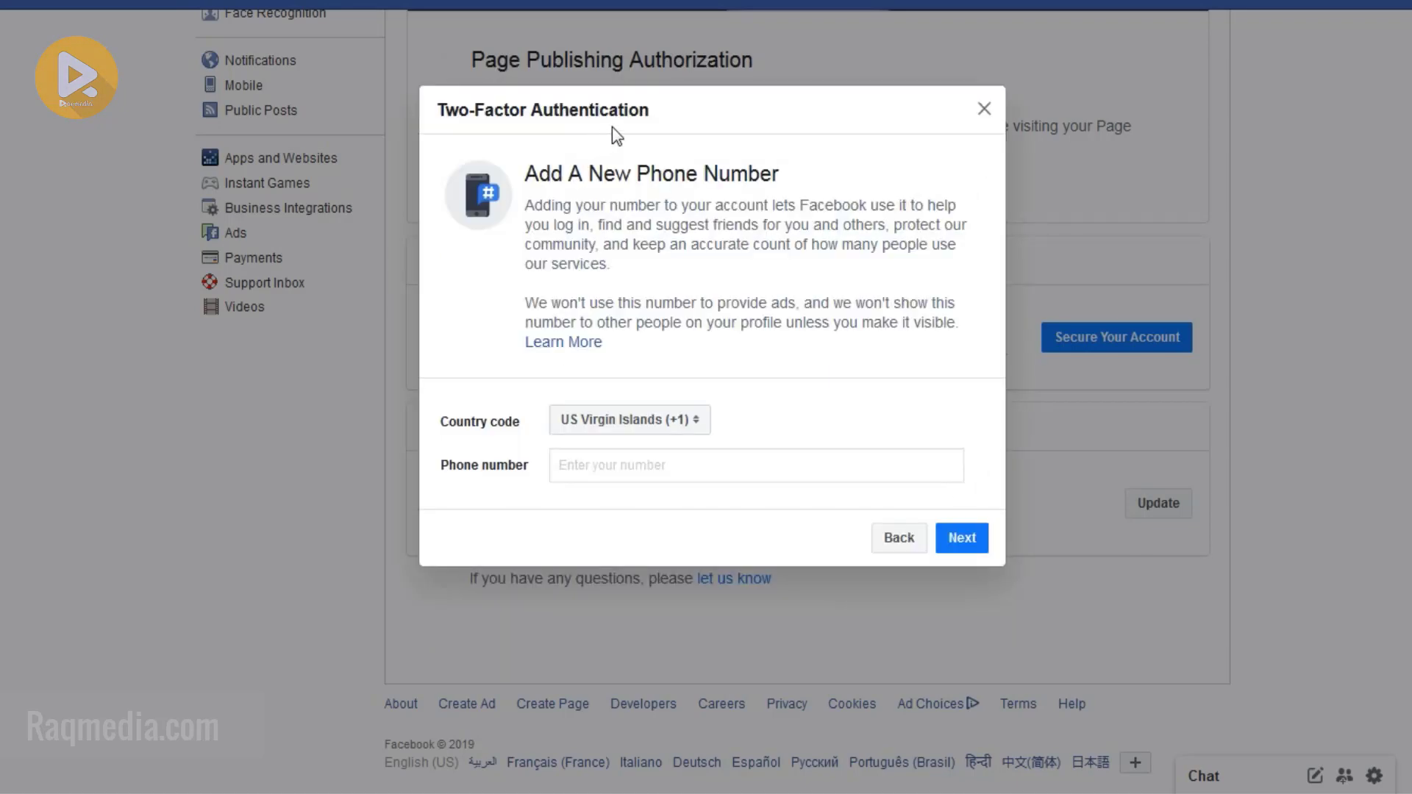
click(570, 425)
click(815, 430)
click(852, 464)
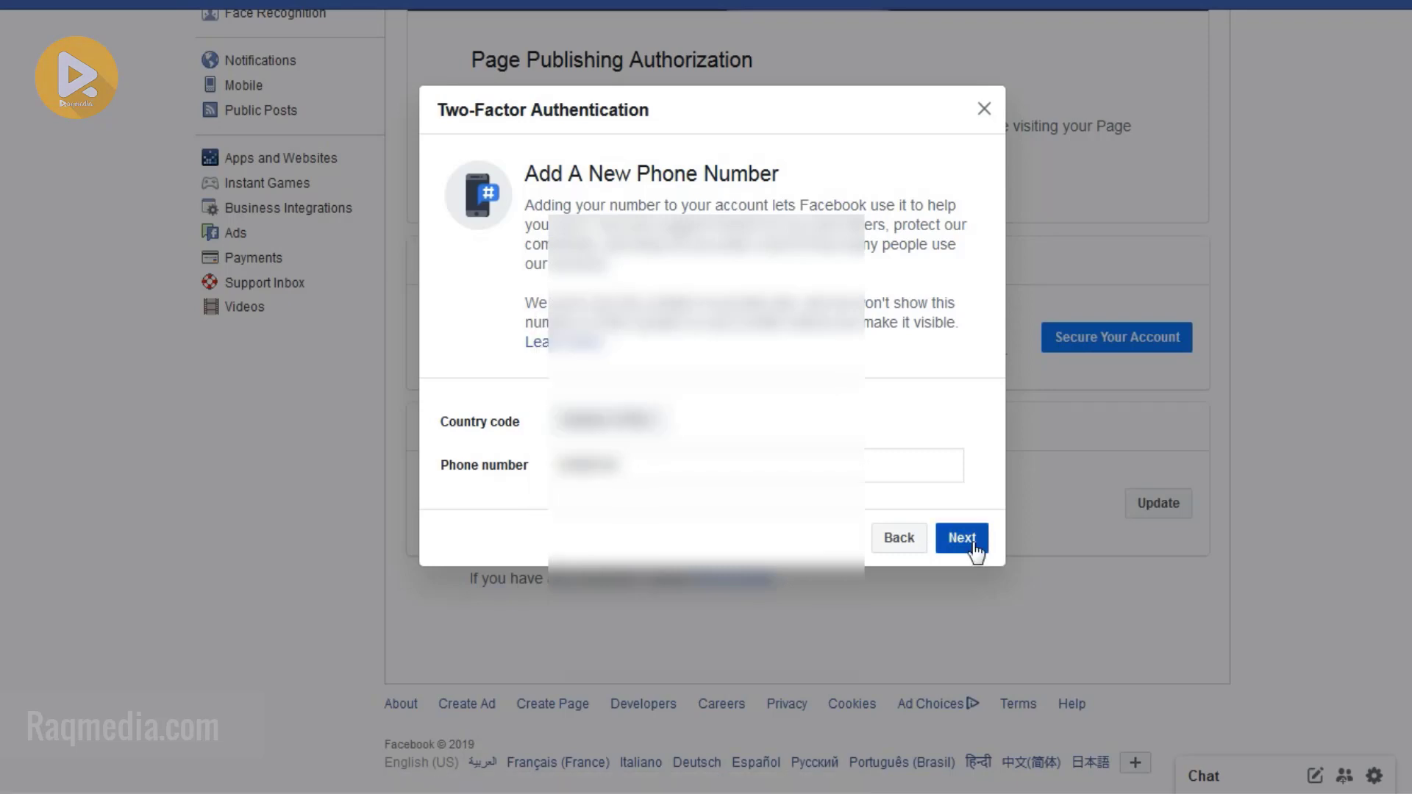
Submit the phone number, re-confirm the account password, and enter the texted verification code
click(962, 538)
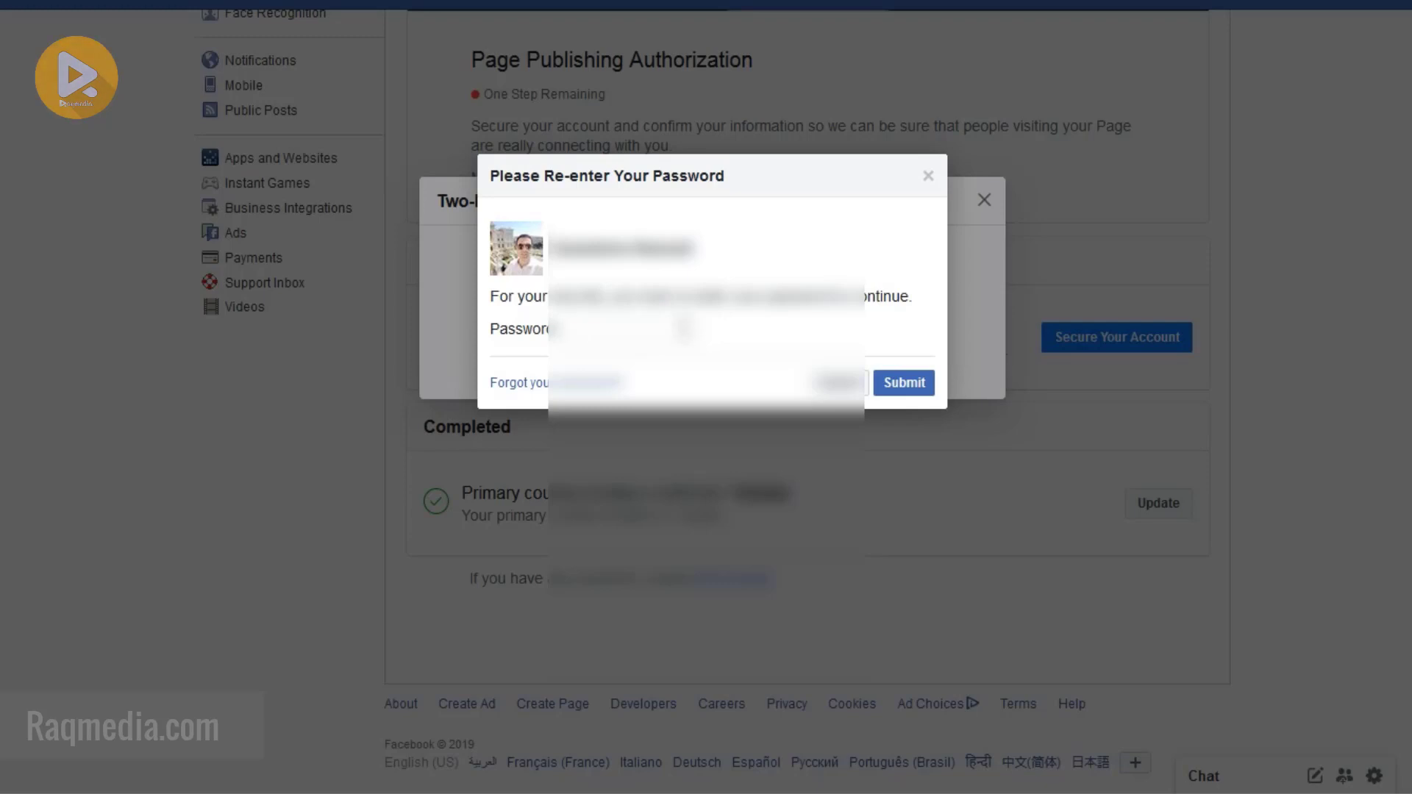
right_click(673, 327)
click(736, 405)
click(911, 394)
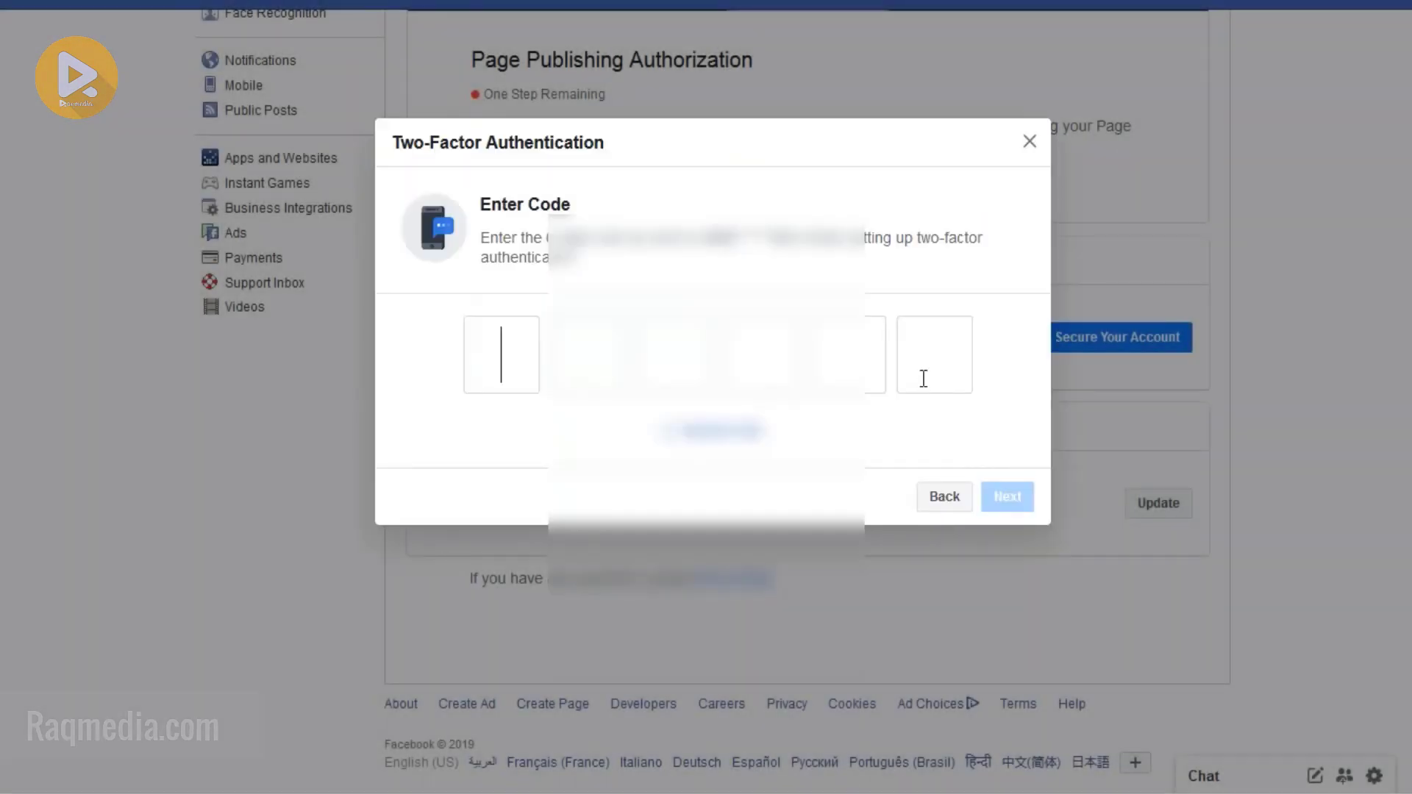
click(490, 362)
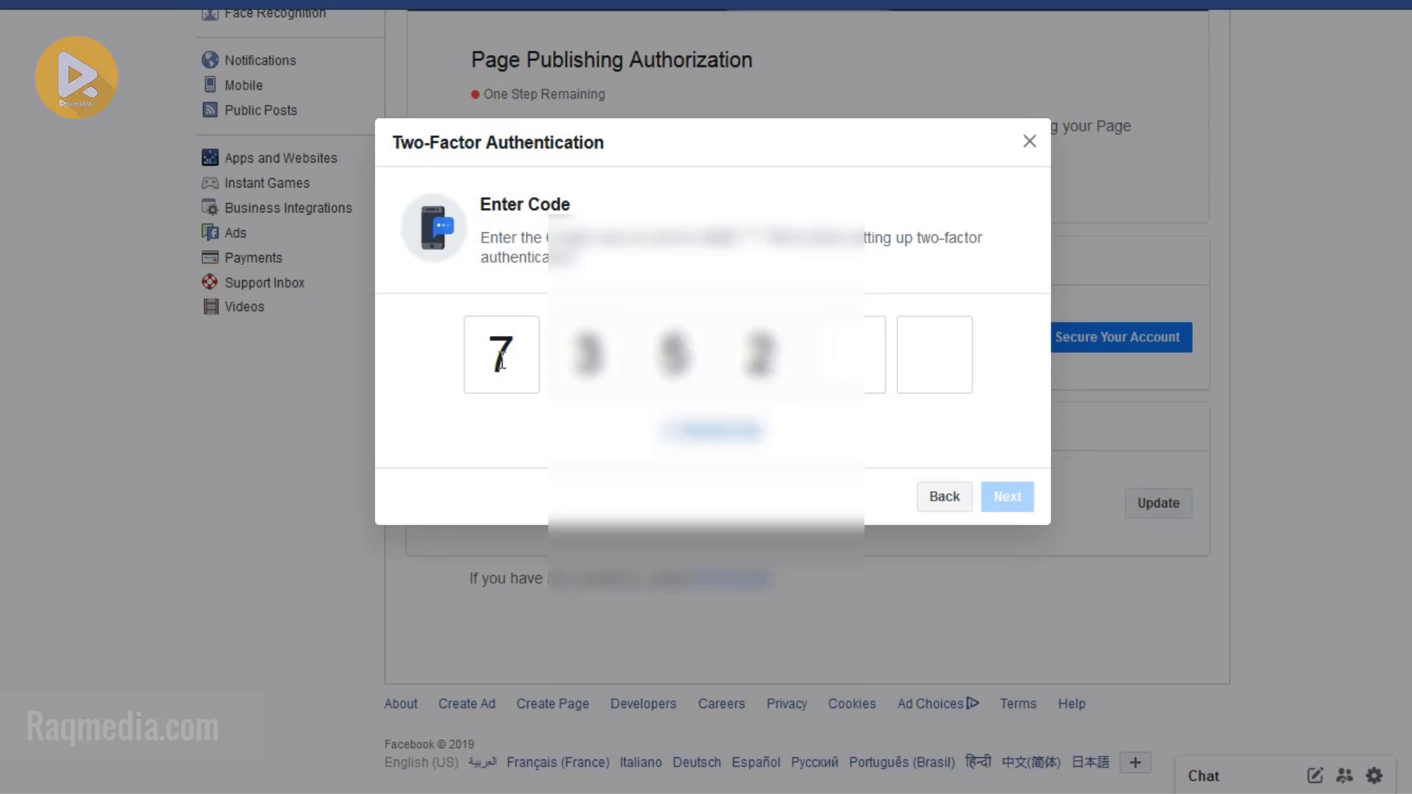
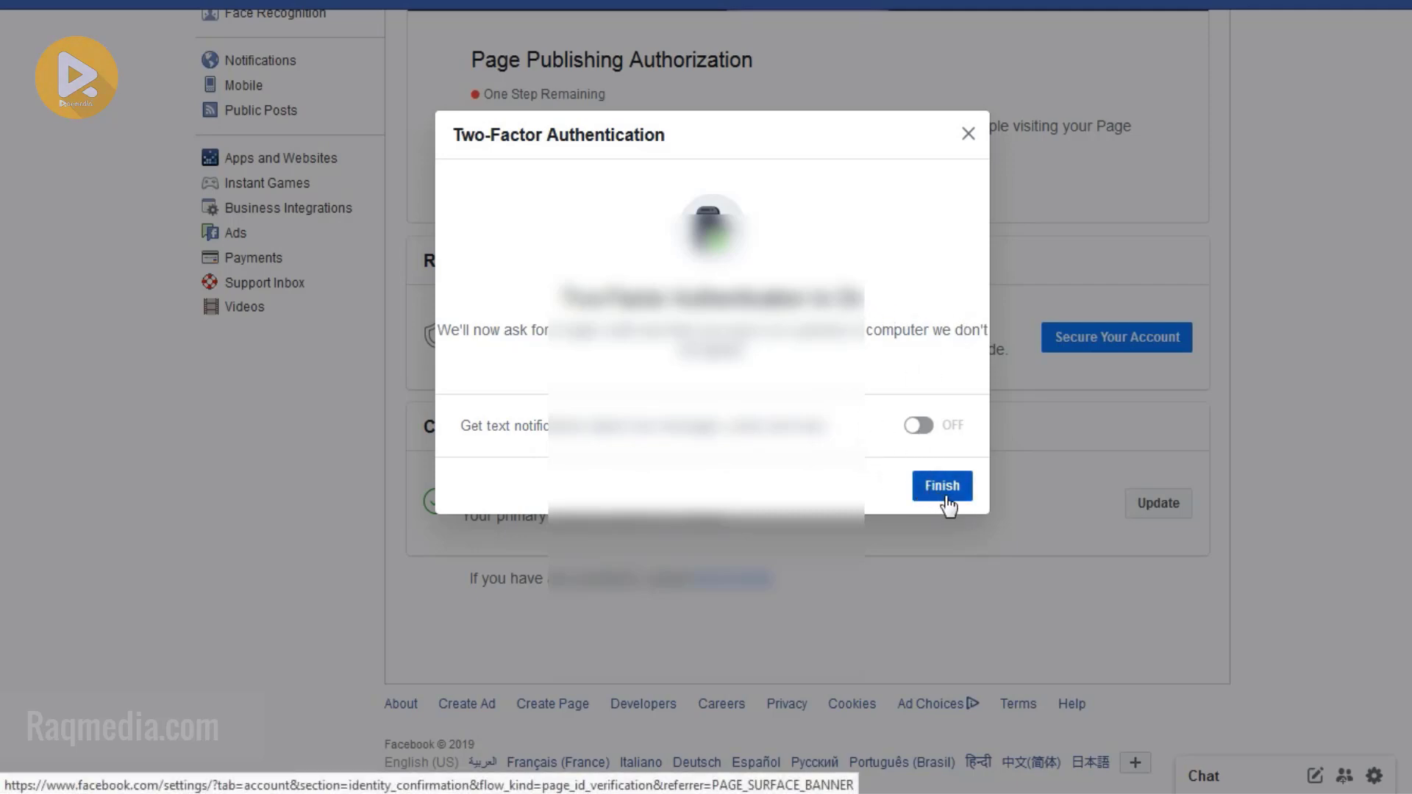
Finish two-factor setup and check the status reads 'Authorized to Publish'
click(935, 487)
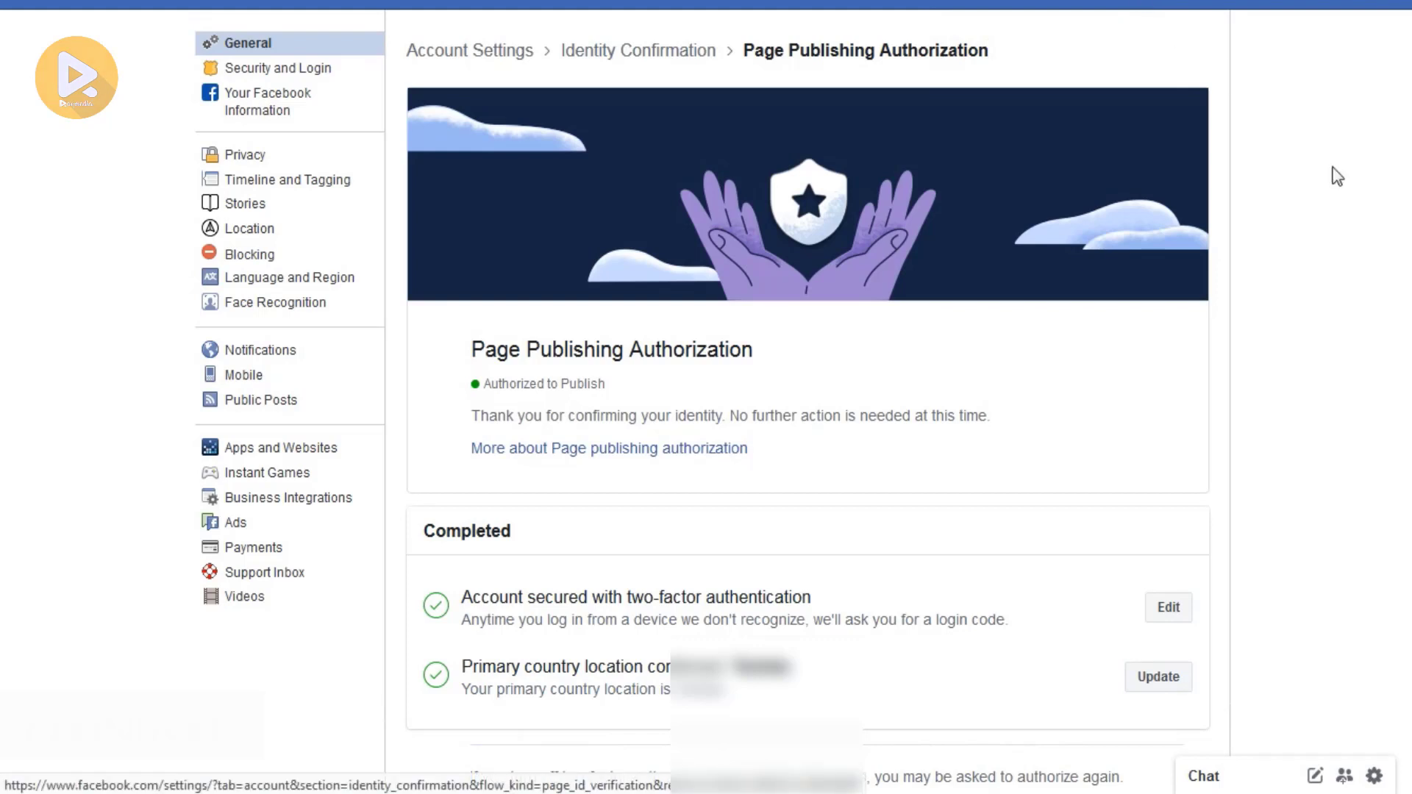
triple_click(484, 385)
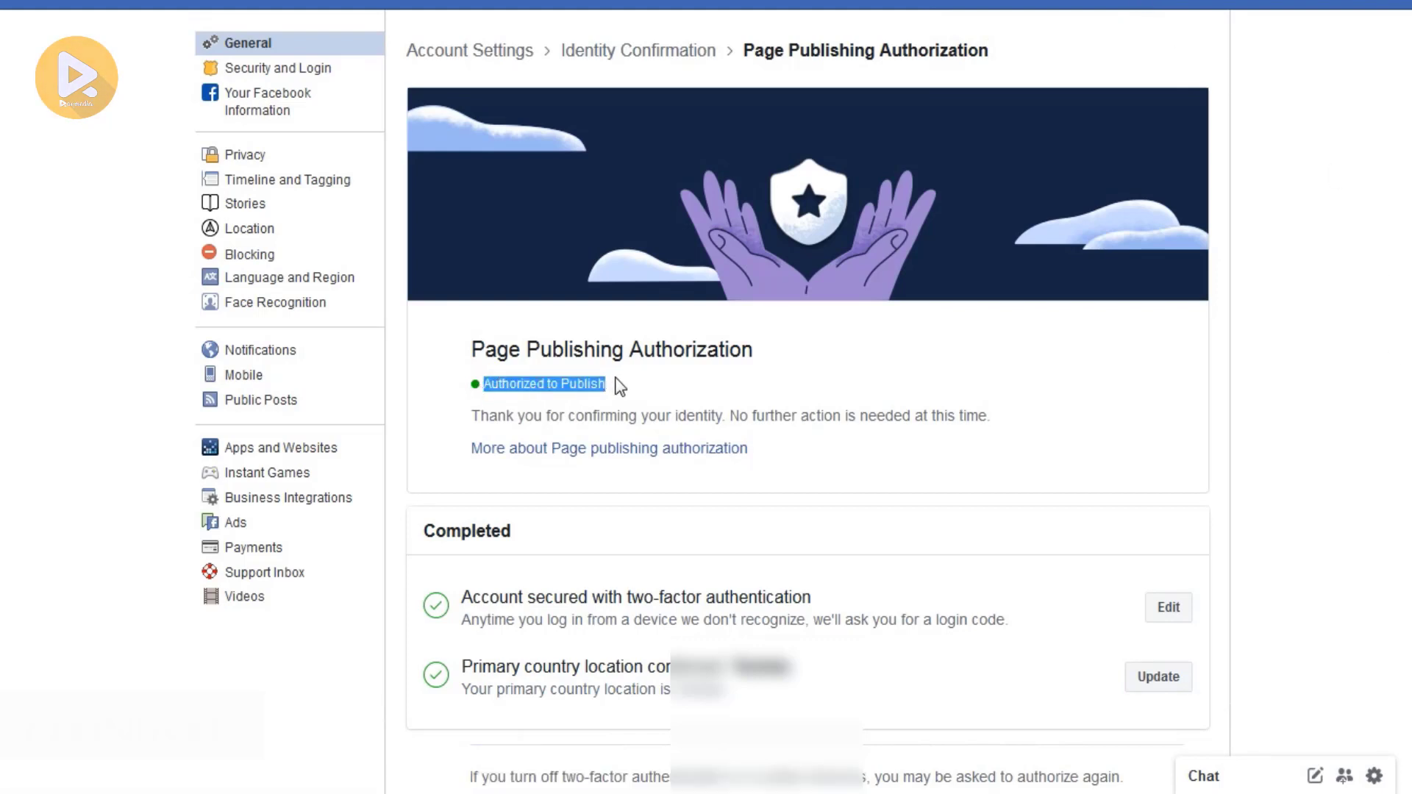
click(641, 382)
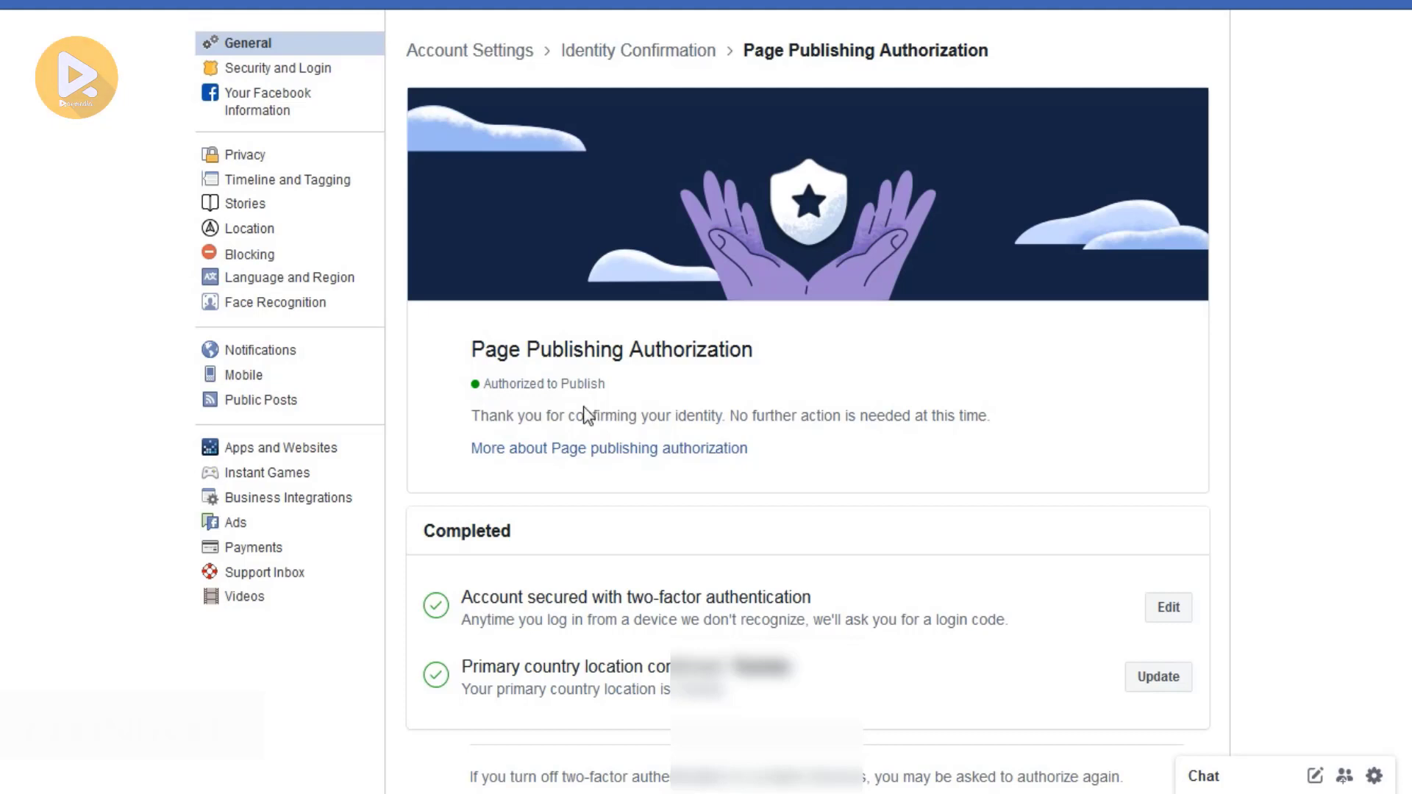